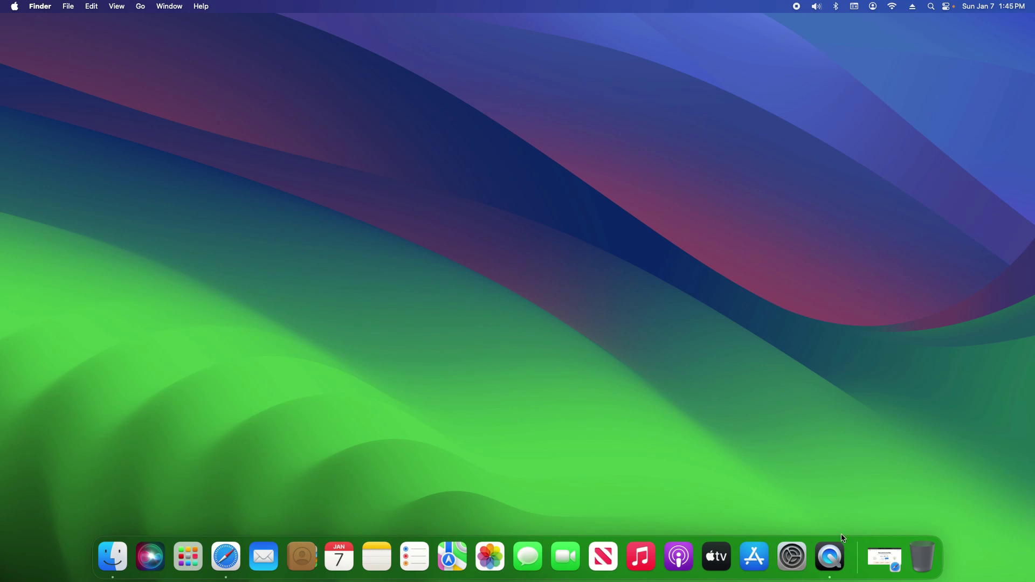
# Step: Download the free Avast Security for Mac from avast.com, allowing the download
pyautogui.click(879, 563)
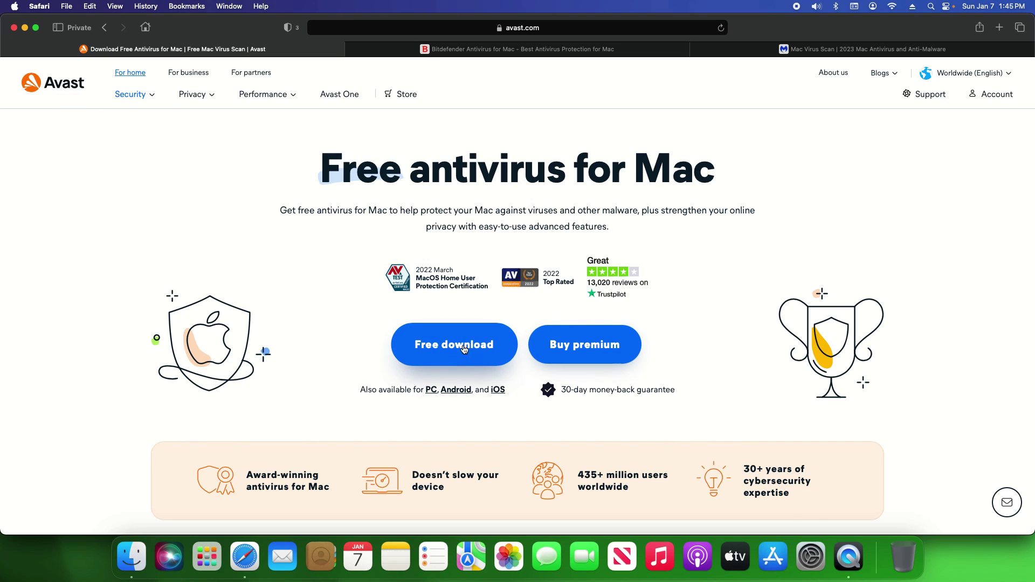
pyautogui.click(442, 349)
pyautogui.click(612, 302)
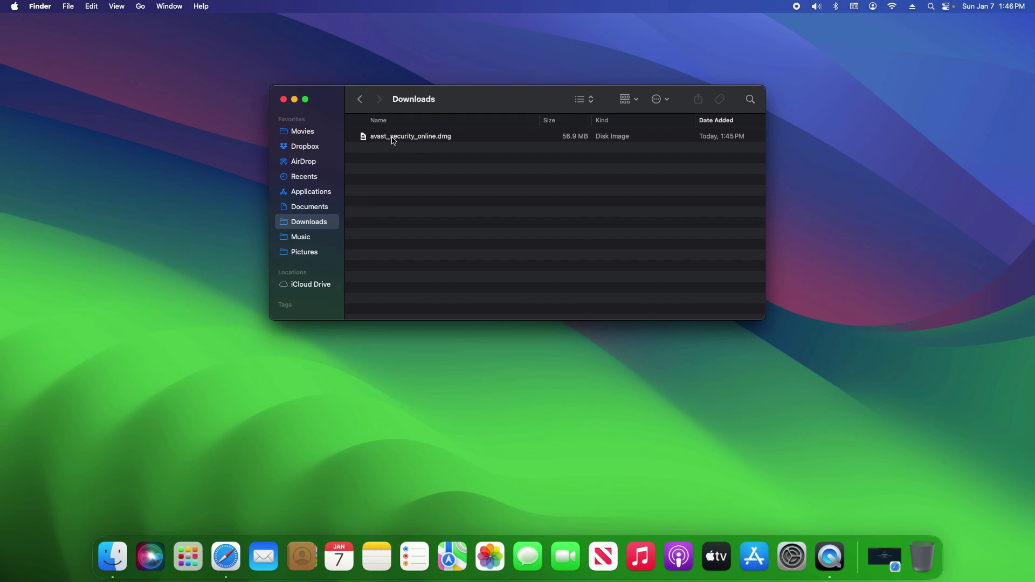
# Step: Open avast_security_online.dmg and run Install Avast Security past the introduction
pyautogui.doubleClick(393, 137)
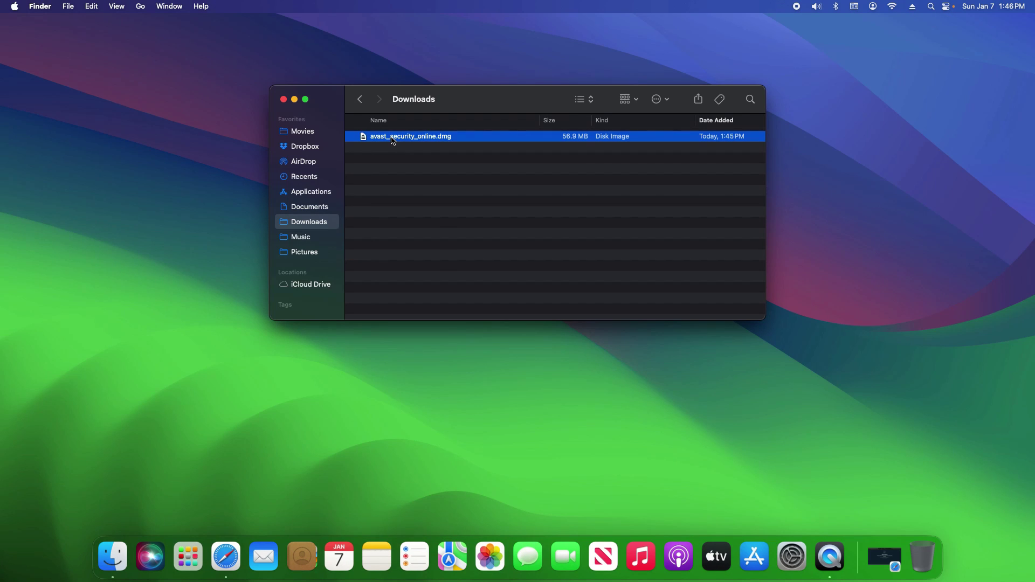
pyautogui.click(291, 294)
pyautogui.doubleClick(290, 294)
pyautogui.click(564, 318)
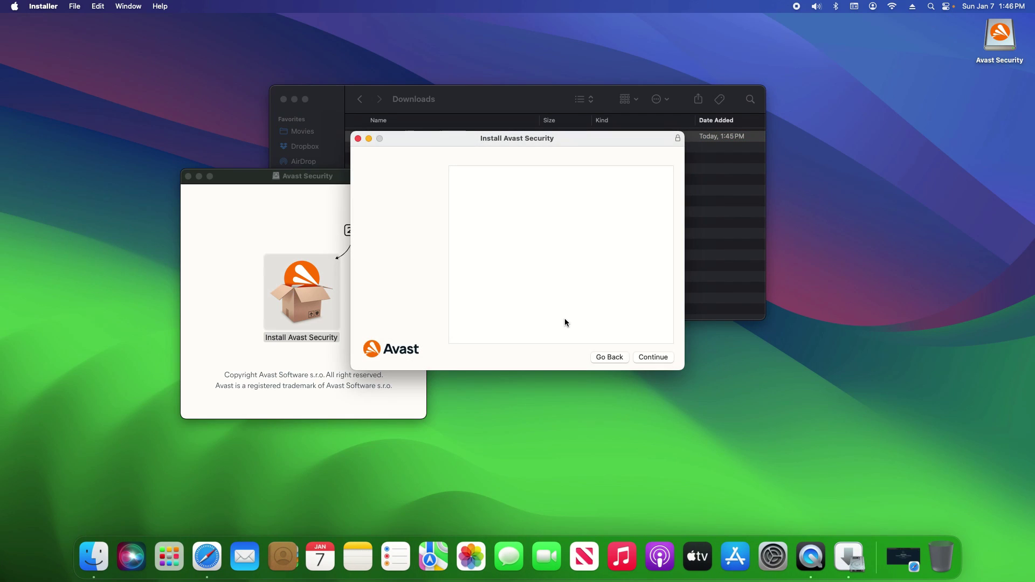
pyautogui.click(658, 356)
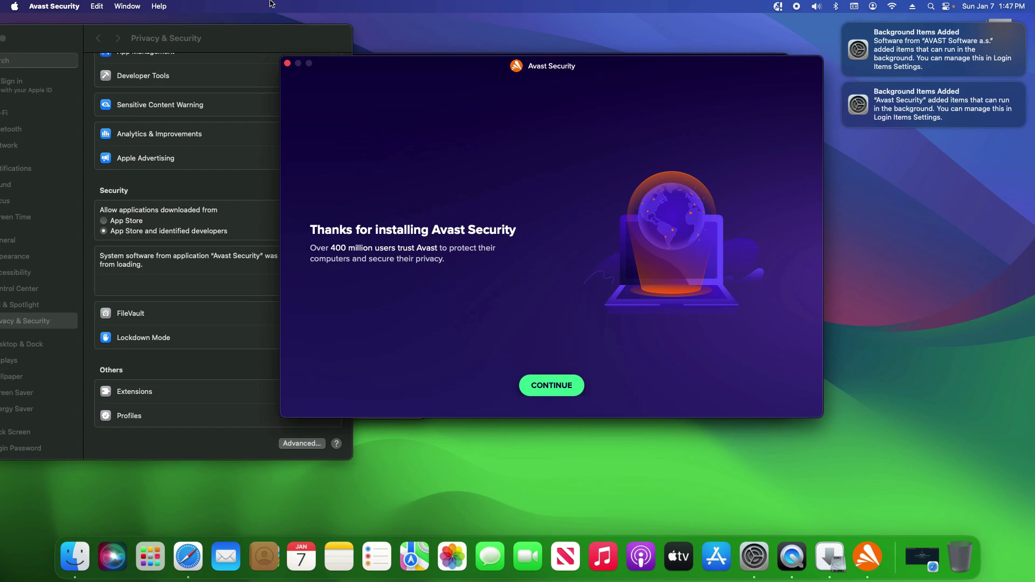
pyautogui.moveTo(221, 39); pyautogui.dragTo(517, 43)
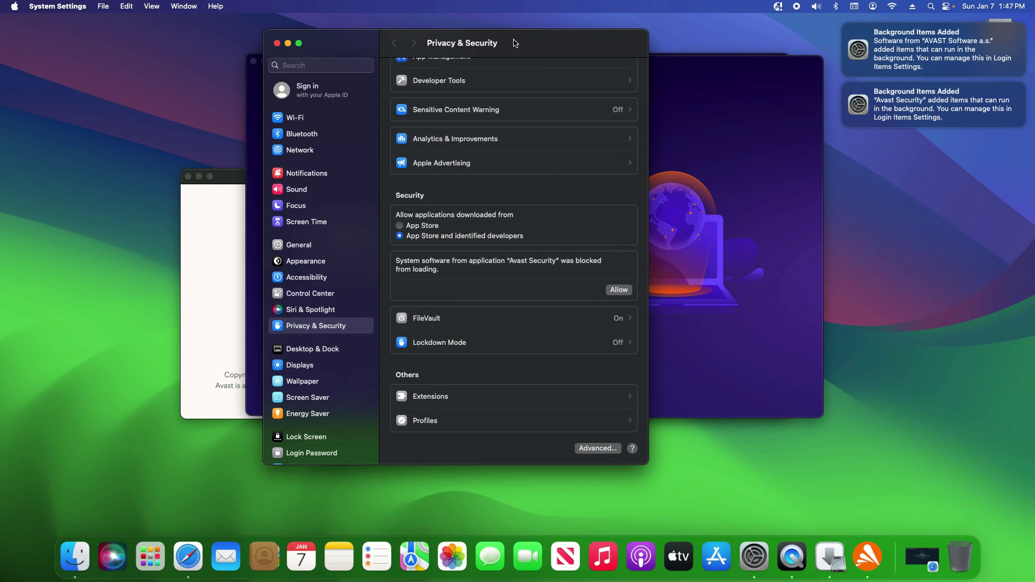
# Step: Review Privacy & Security to allow Avast Security's blocked system software
pyautogui.click(14, 7)
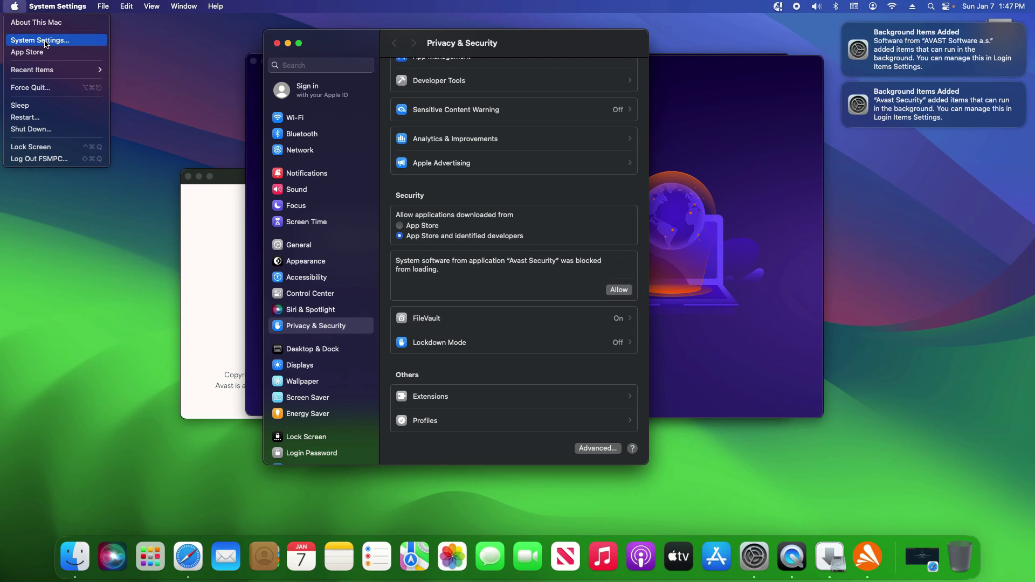
pyautogui.click(319, 328)
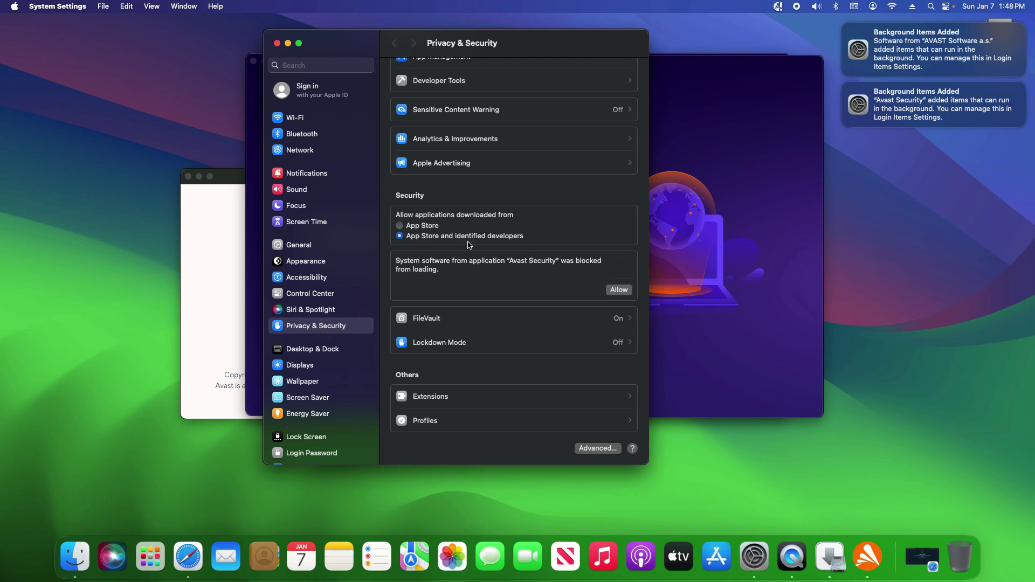
pyautogui.scroll(3, 468, 245)
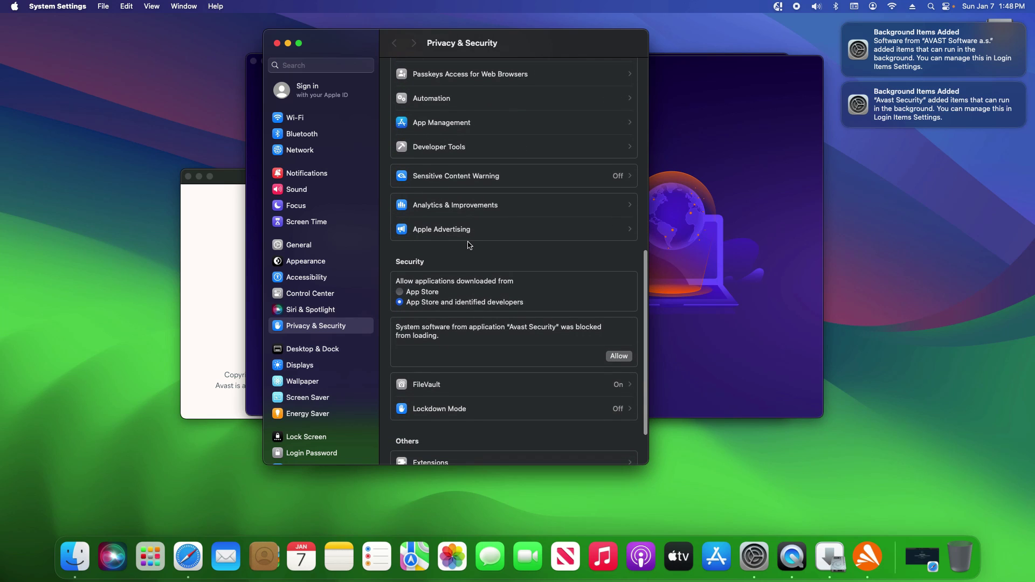
pyautogui.scroll(-2, 468, 245)
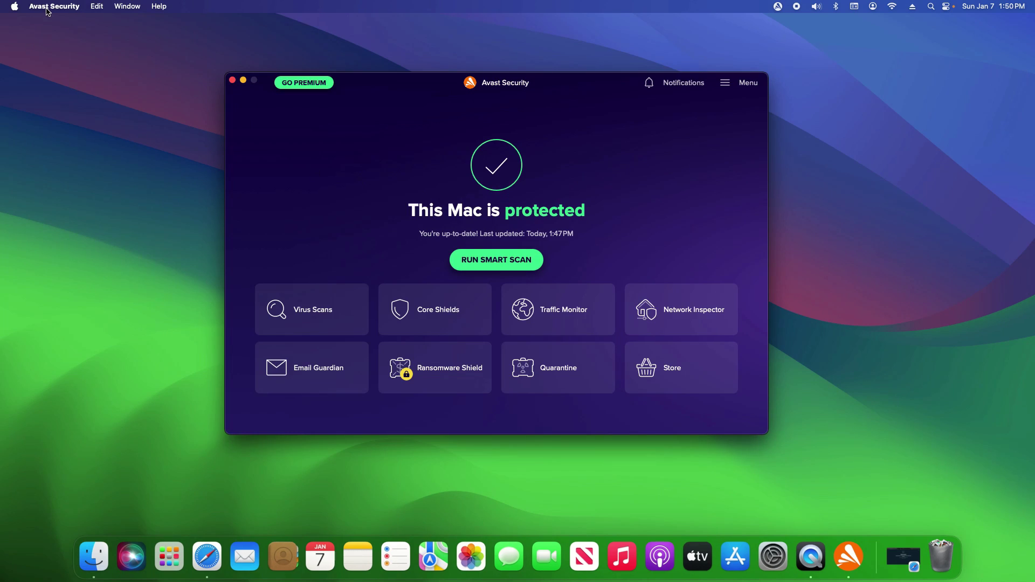
# Step: Run Check for updates from the Avast Security menu so Last updated reads Today, 1:50 PM
pyautogui.click(47, 7)
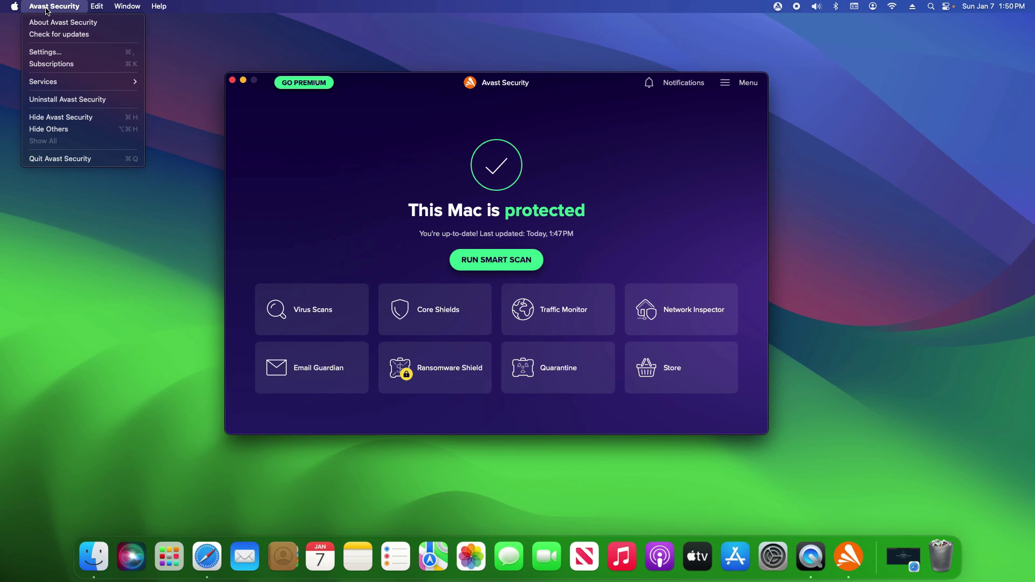
pyautogui.click(60, 36)
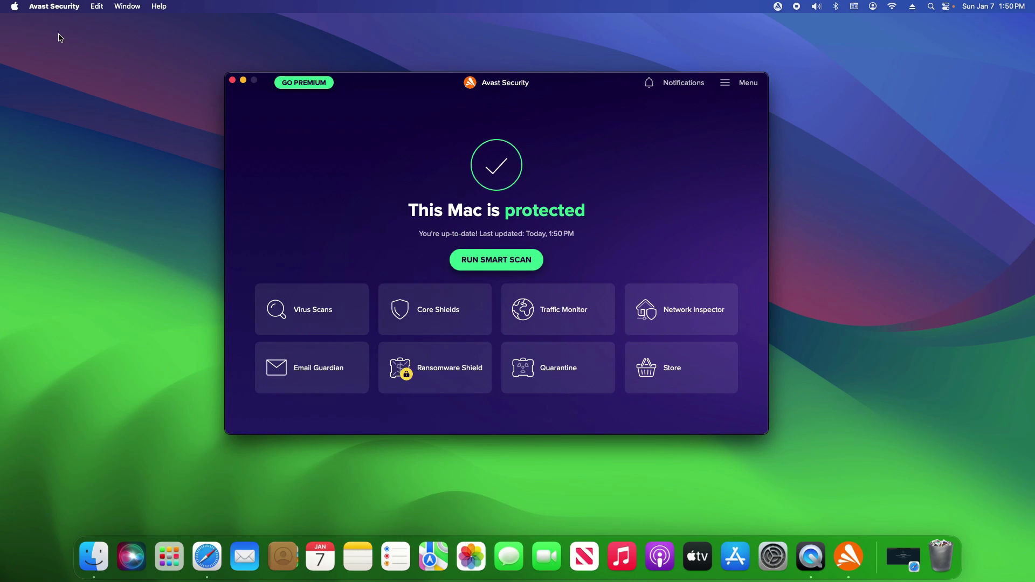
# Step: Open Scan Central from the Virus Scans tile and start a Deep Scan
pyautogui.click(317, 311)
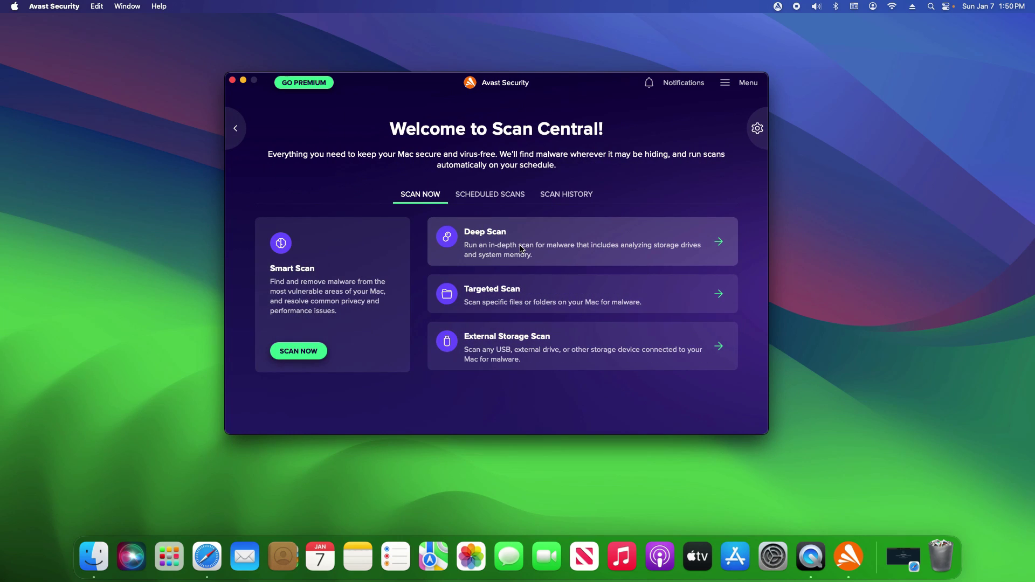
pyautogui.click(521, 248)
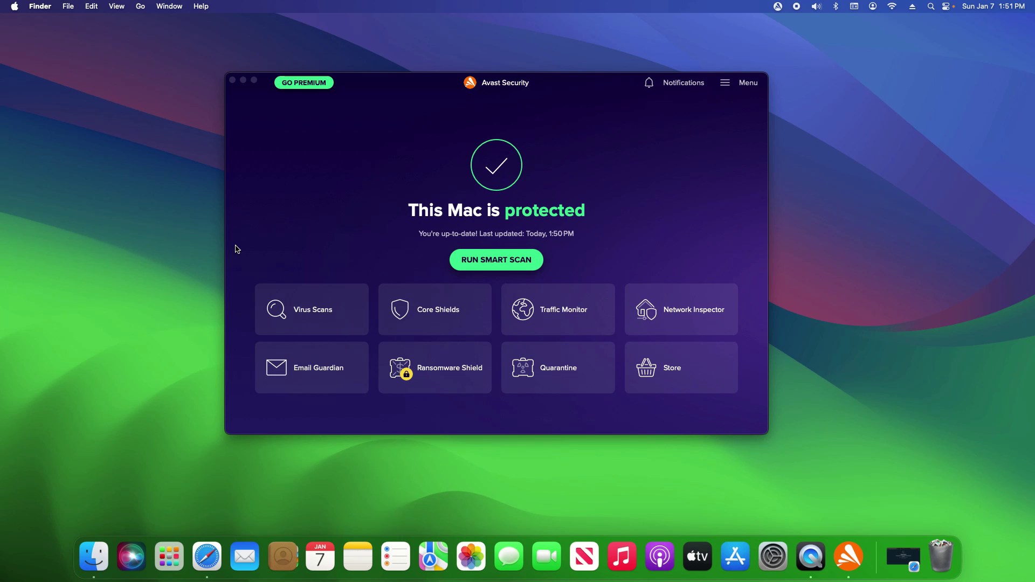
# Step: Choose Uninstall Avast Security from its app menu and continue past the uninstaller introduction
pyautogui.click(264, 204)
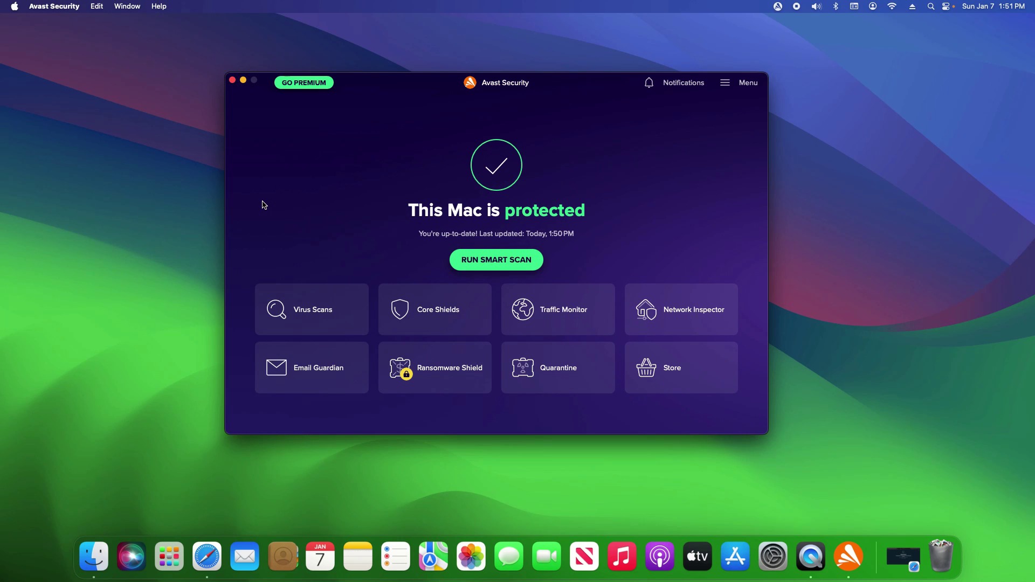
pyautogui.click(50, 6)
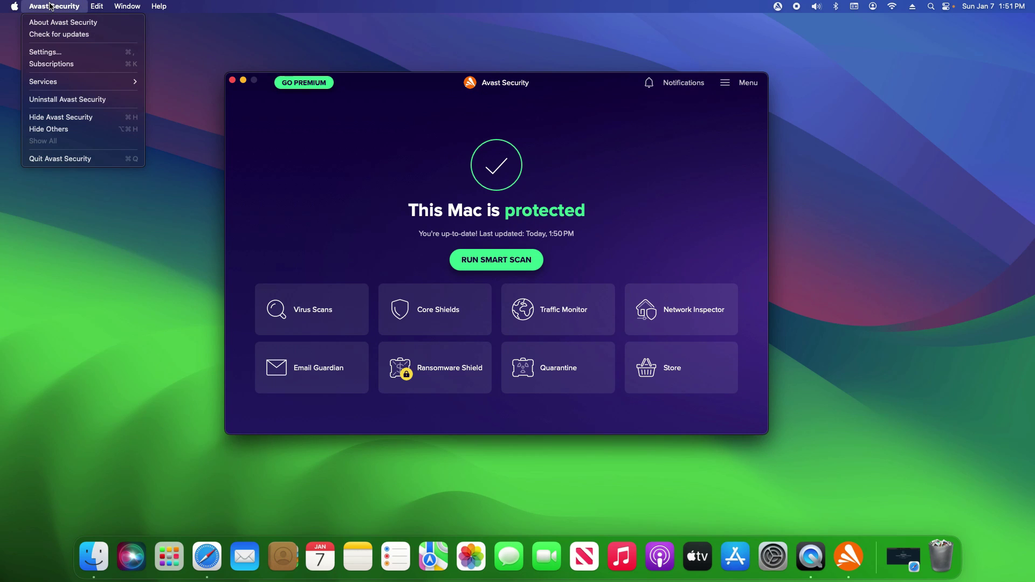
pyautogui.click(54, 98)
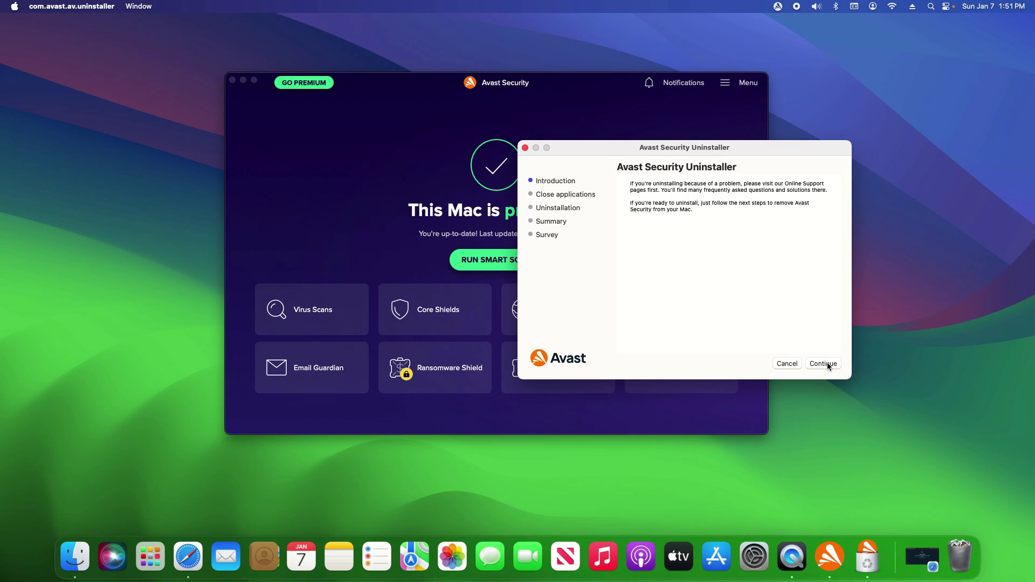
pyautogui.click(827, 361)
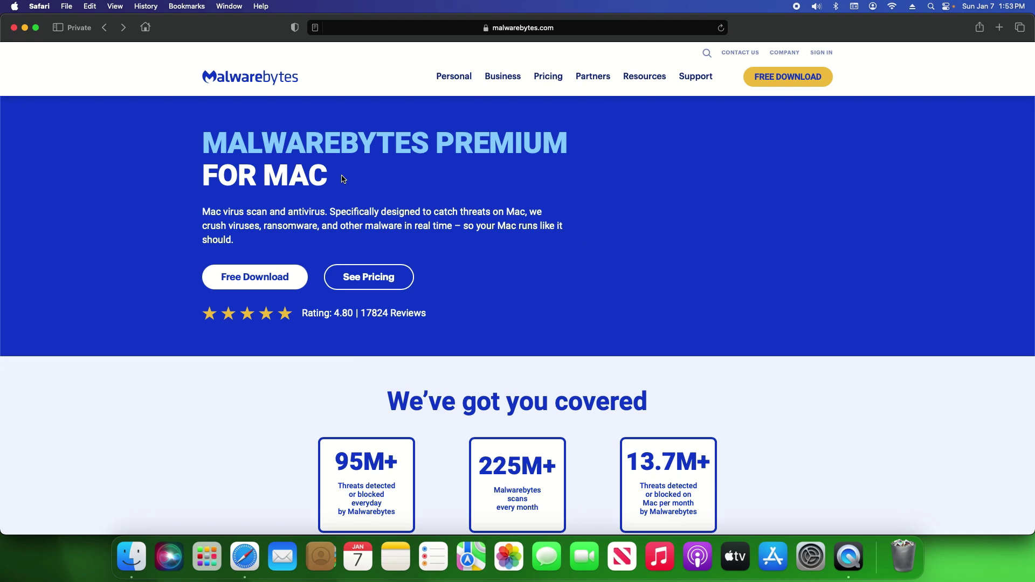
# Step: Start the free Malwarebytes for Mac download from the Premium for Mac page
pyautogui.moveTo(438, 143); pyautogui.dragTo(565, 140)
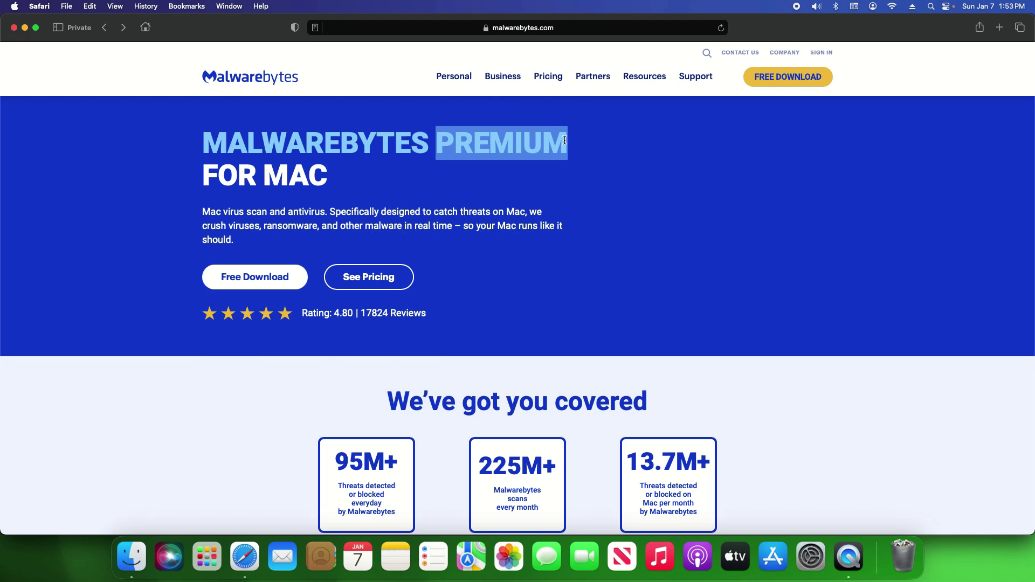
pyautogui.click(135, 399)
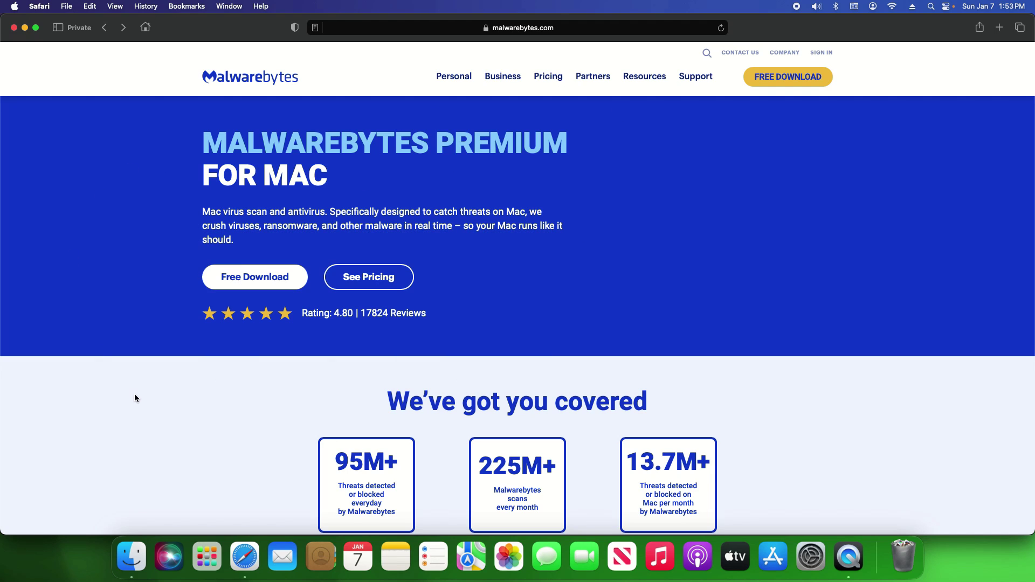
pyautogui.click(244, 276)
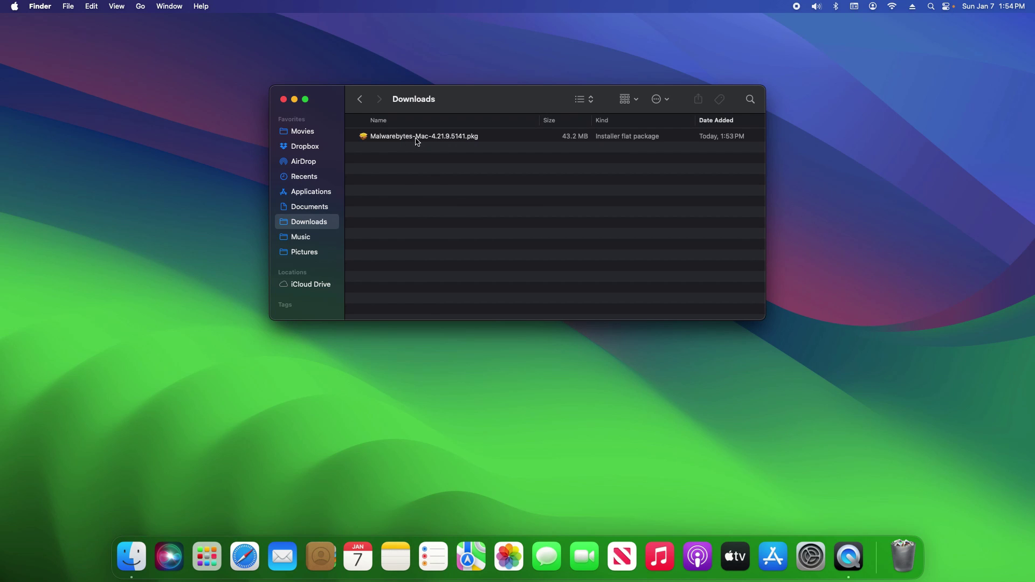
# Step: Install Malwarebytes-Mac-4.21.9.5141.pkg through the installer steps
pyautogui.doubleClick(417, 138)
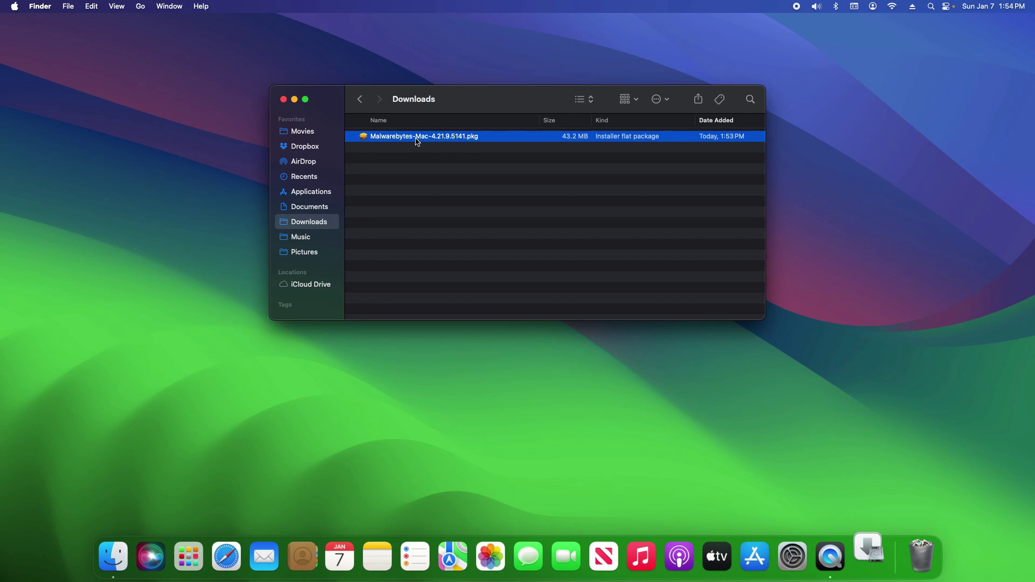
pyautogui.click(653, 357)
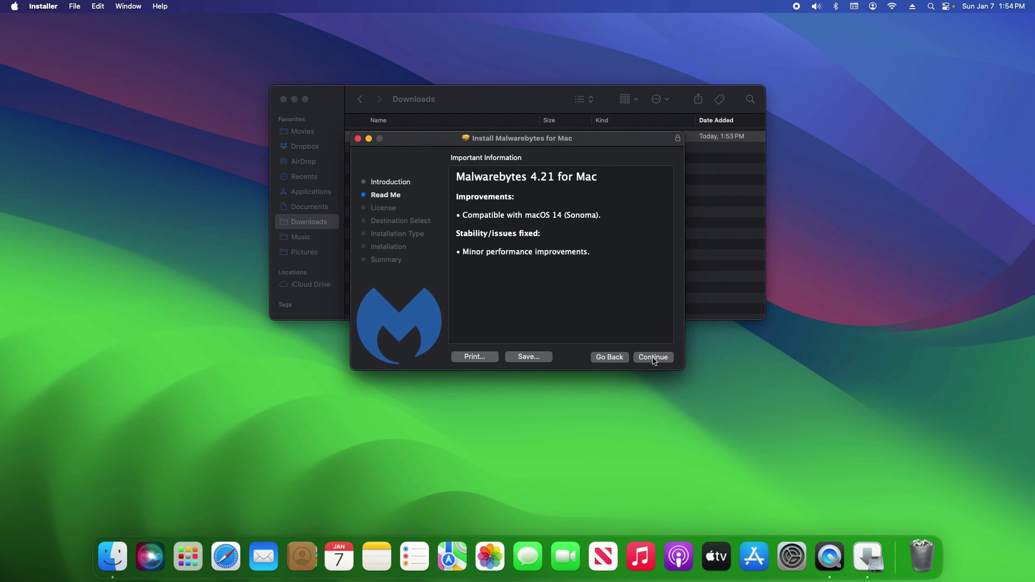
pyautogui.click(654, 358)
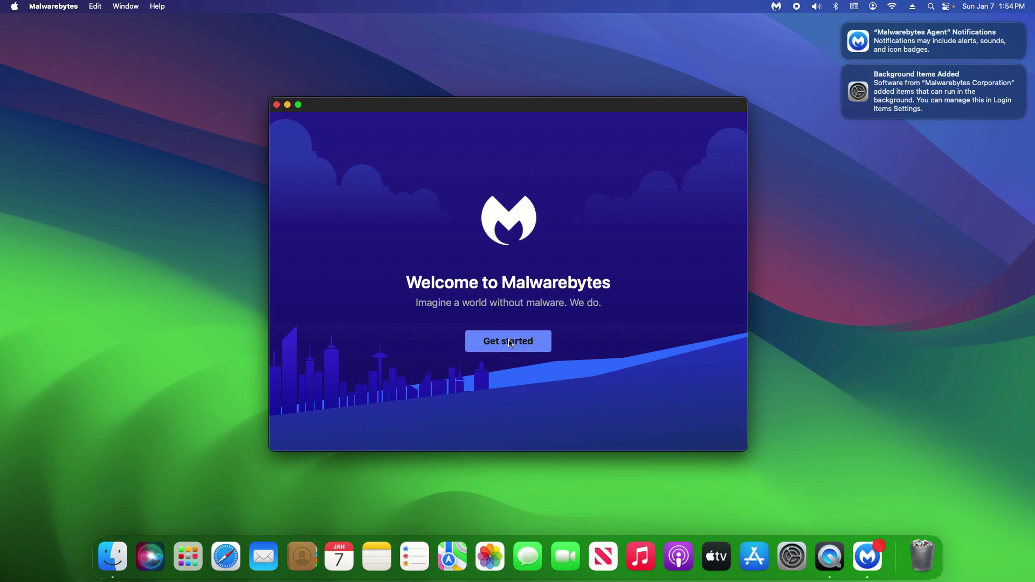
# Step: Set up Malwarebytes for a Personal Computer and decline the Premium offer
pyautogui.click(510, 342)
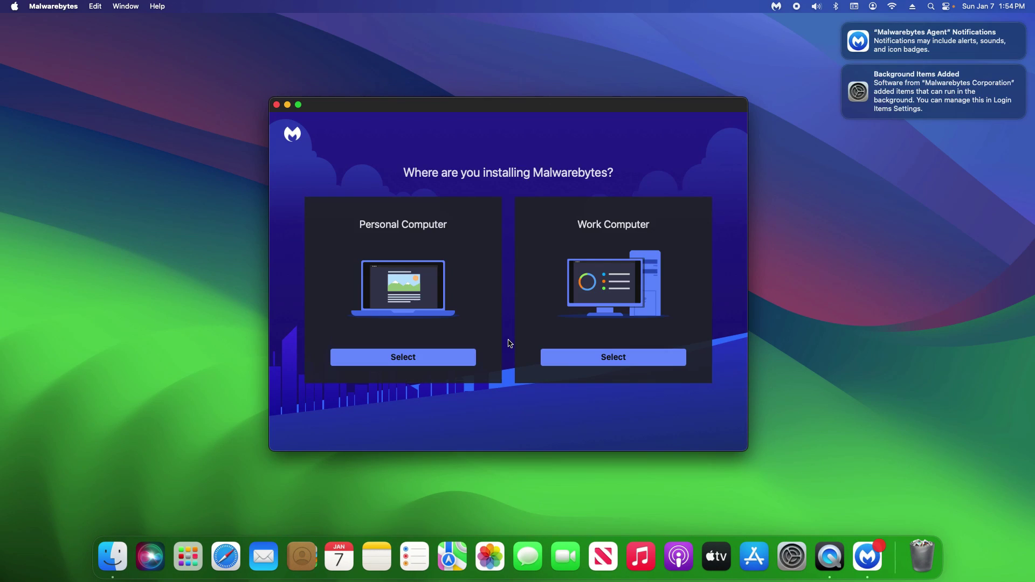
pyautogui.click(403, 357)
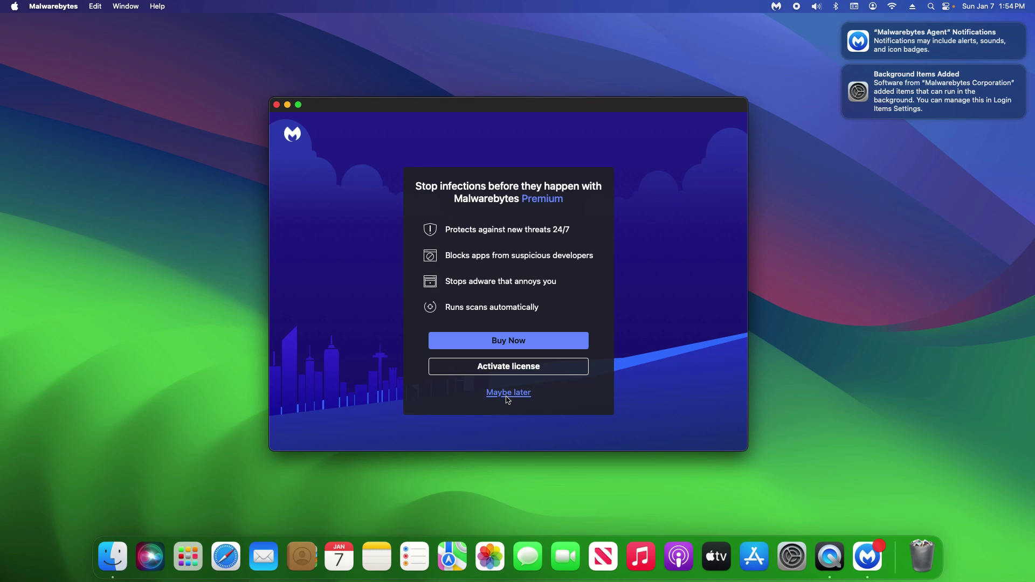
pyautogui.click(508, 395)
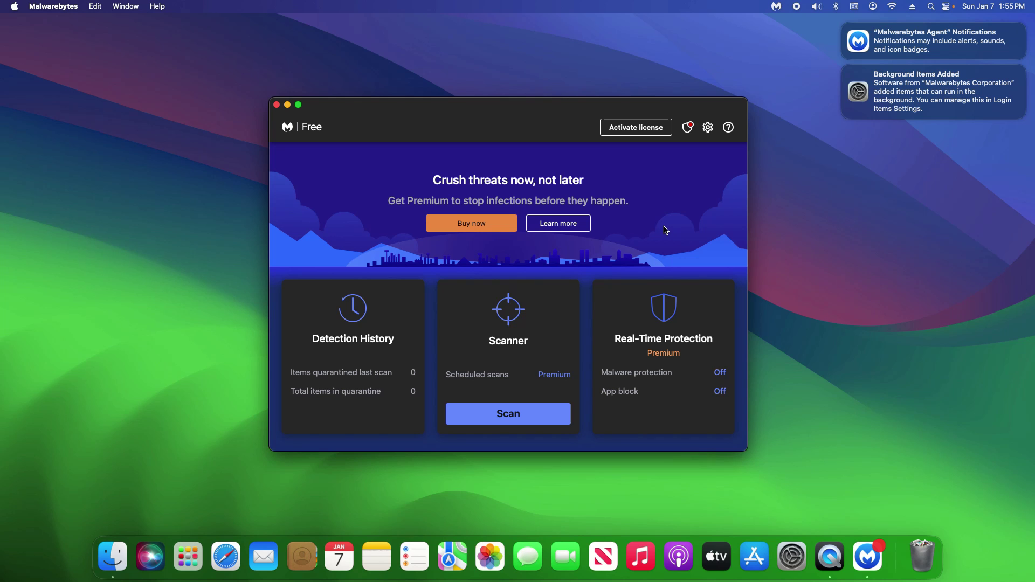
pyautogui.click(707, 128)
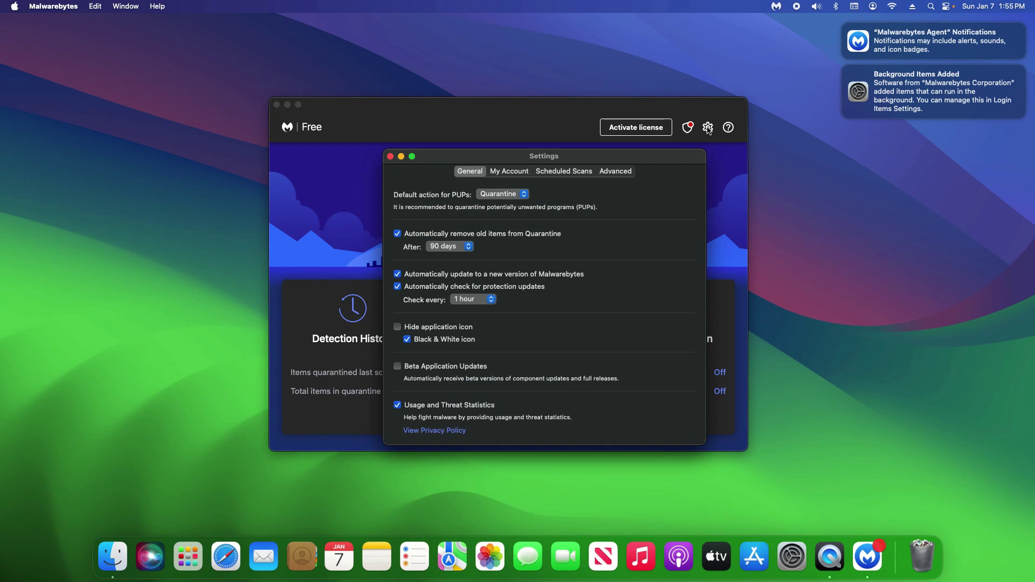
pyautogui.click(497, 172)
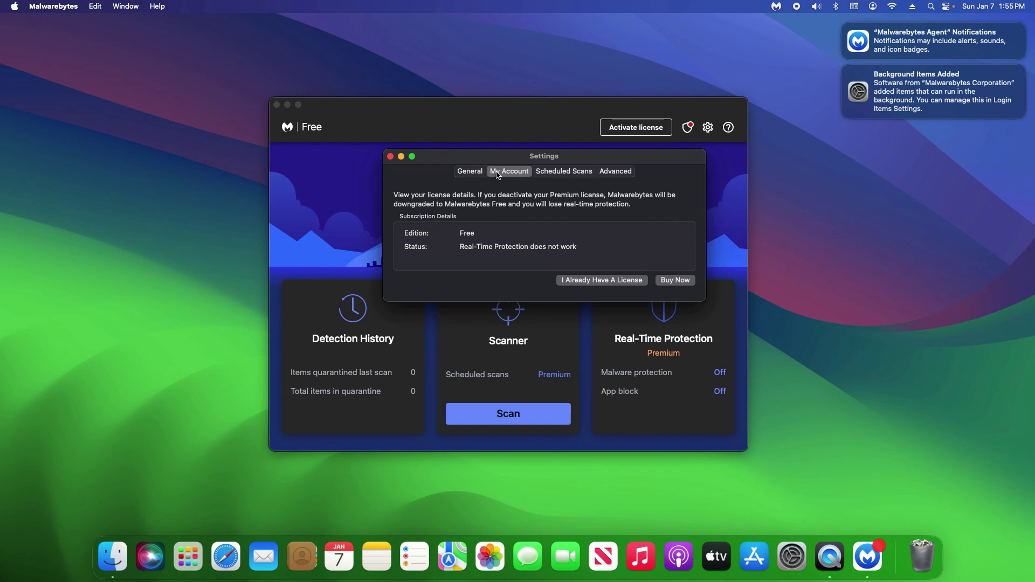
pyautogui.click(470, 171)
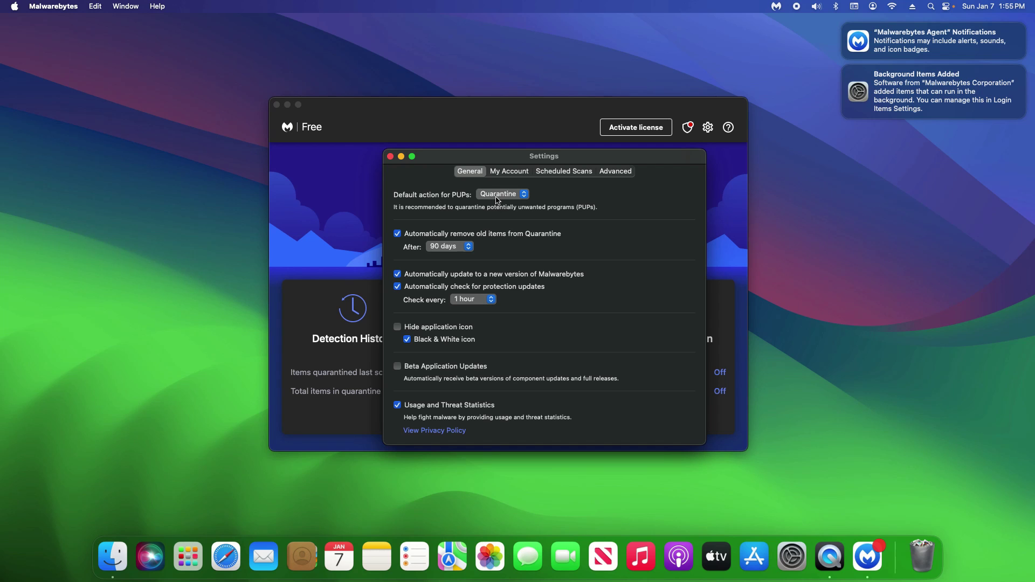
pyautogui.click(390, 156)
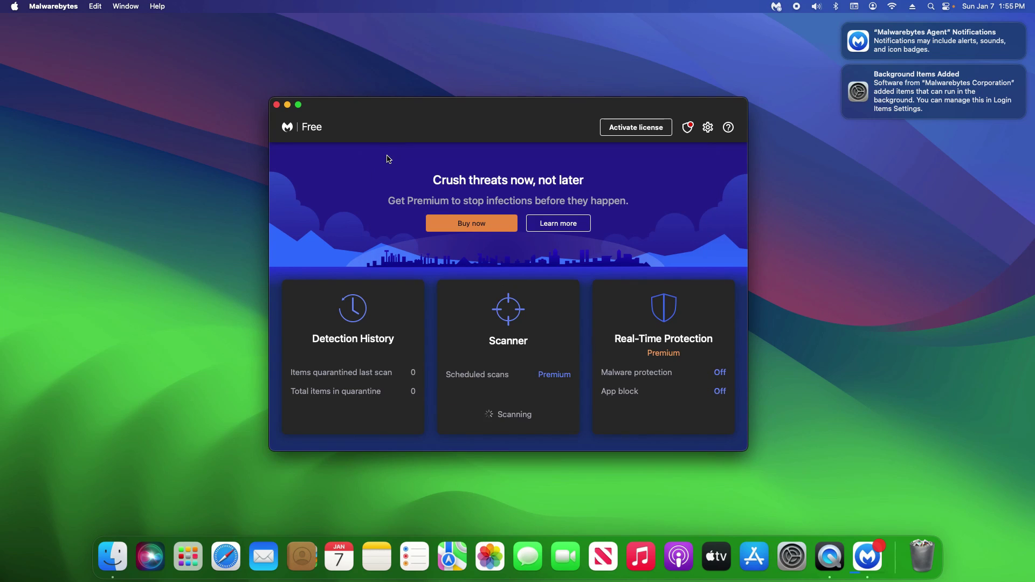
# Step: Confirm Malwarebytes is up to date, then run a free scan that finds 0 threats
pyautogui.click(43, 9)
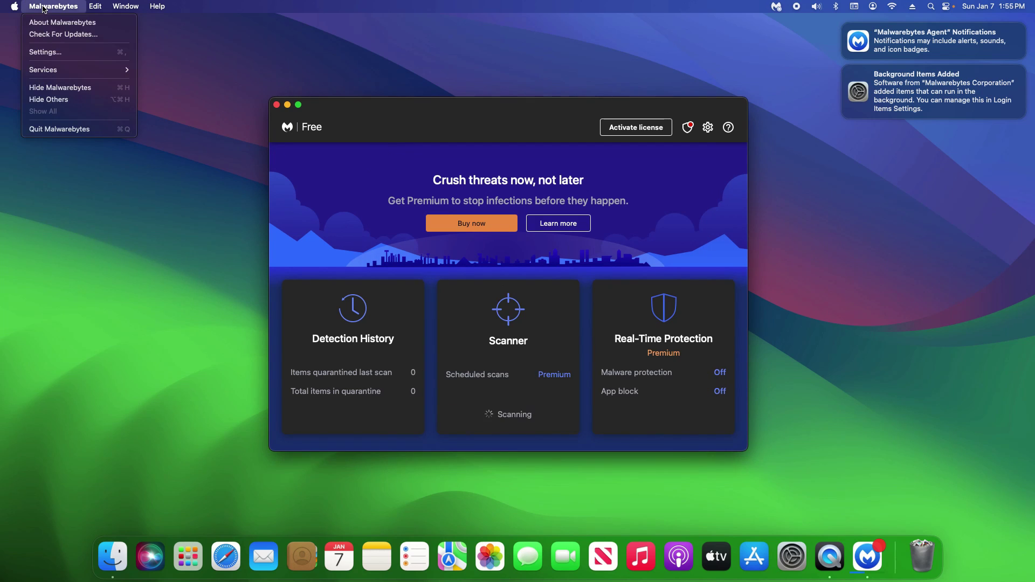
pyautogui.click(65, 35)
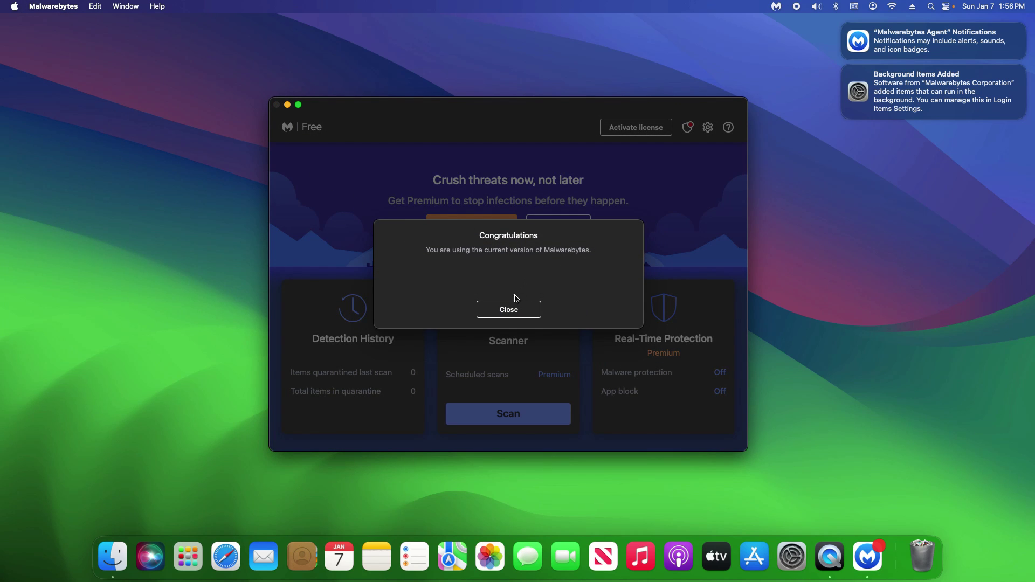
pyautogui.click(507, 311)
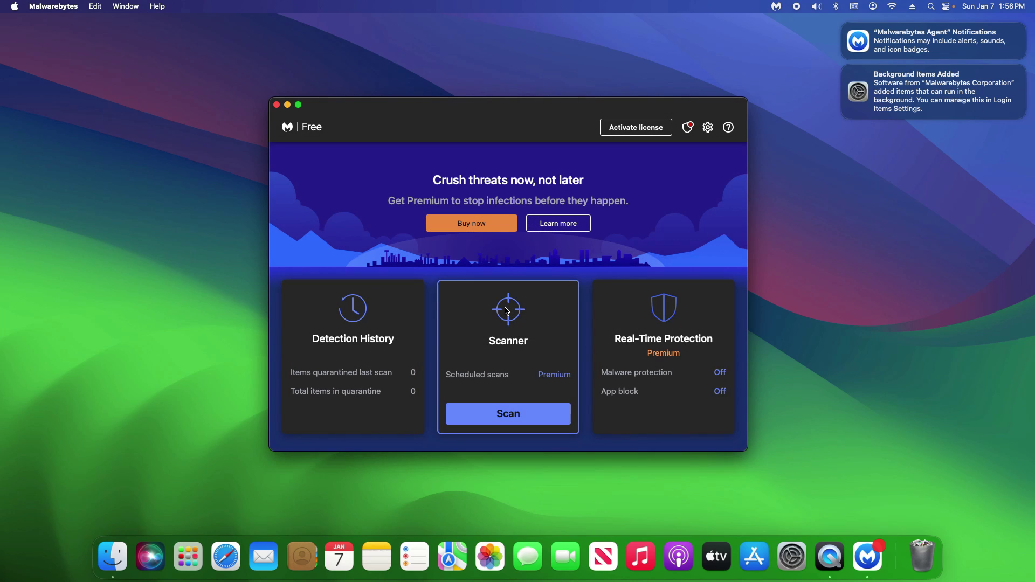
pyautogui.click(516, 416)
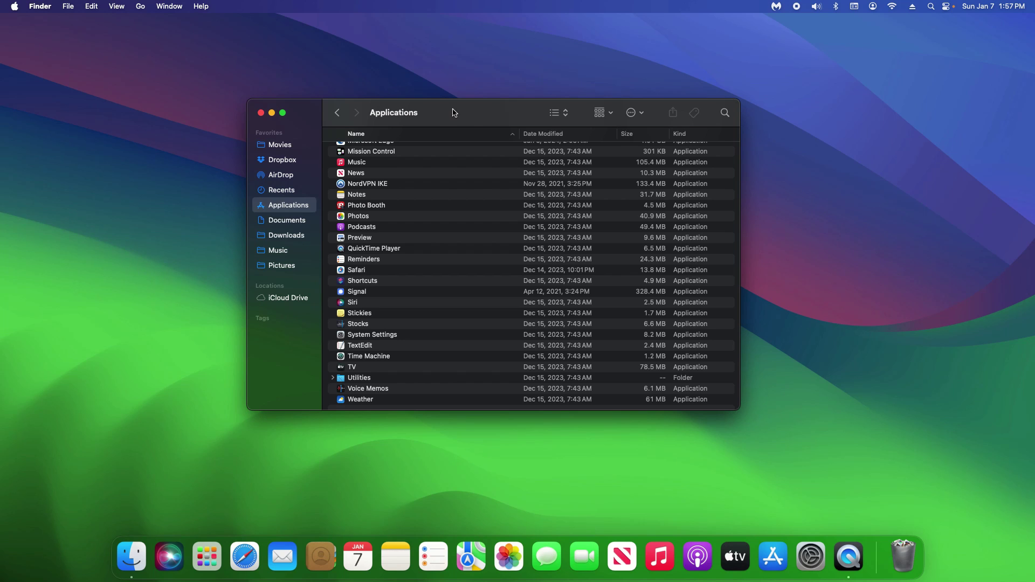
pyautogui.moveTo(455, 113); pyautogui.dragTo(462, 118)
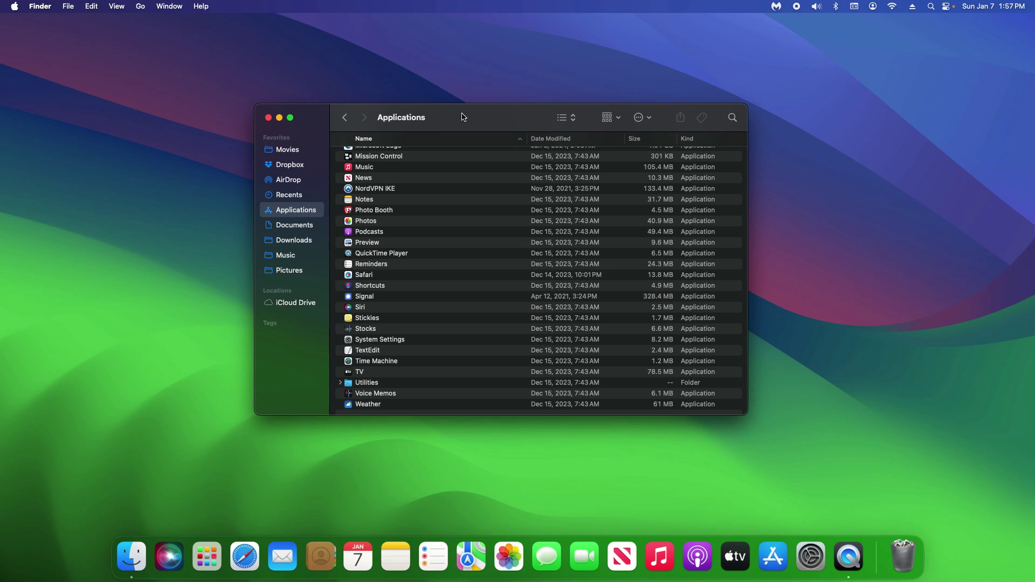
pyautogui.click(288, 214)
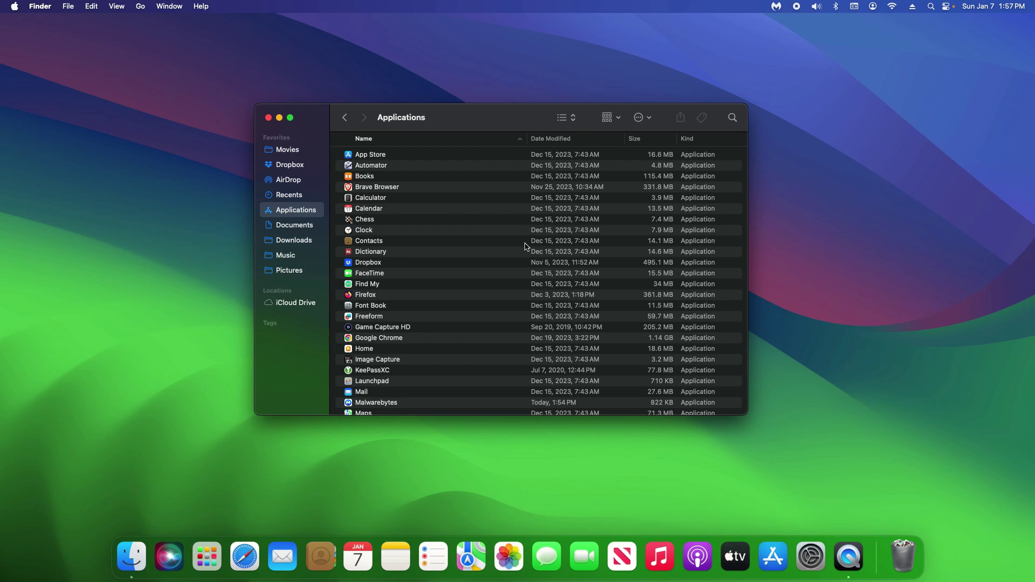
pyautogui.click(732, 118)
# Step: Search This Mac for 'malwarebytes' with a Name matches malwarebytes condition
pyautogui.write('malwarebytes')
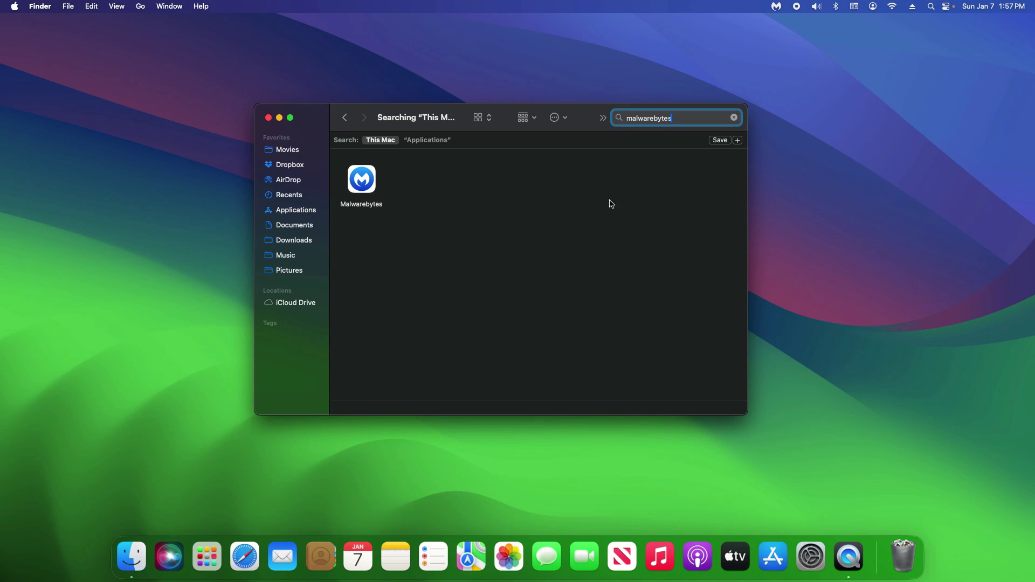
pyautogui.click(738, 141)
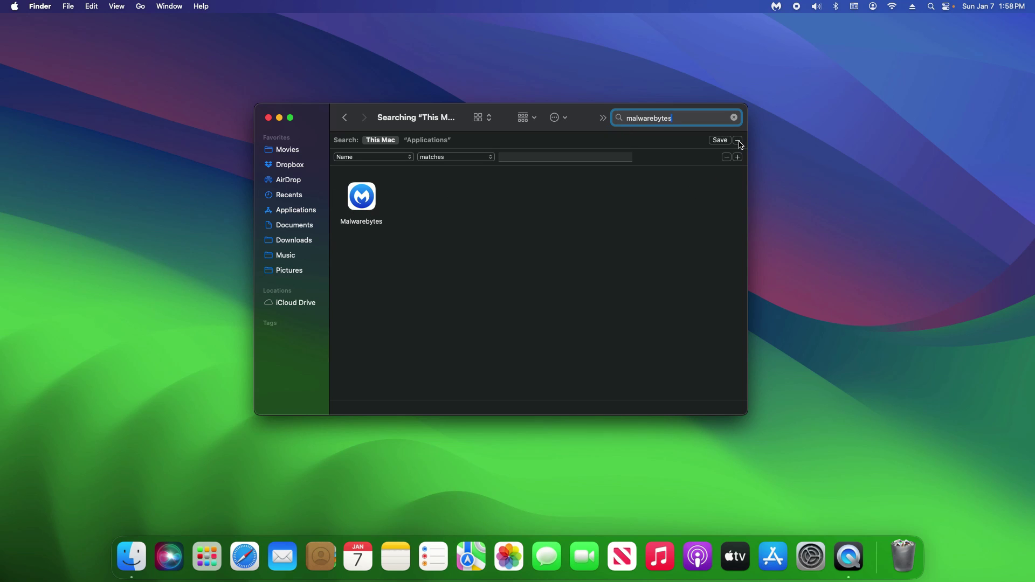
pyautogui.click(536, 156)
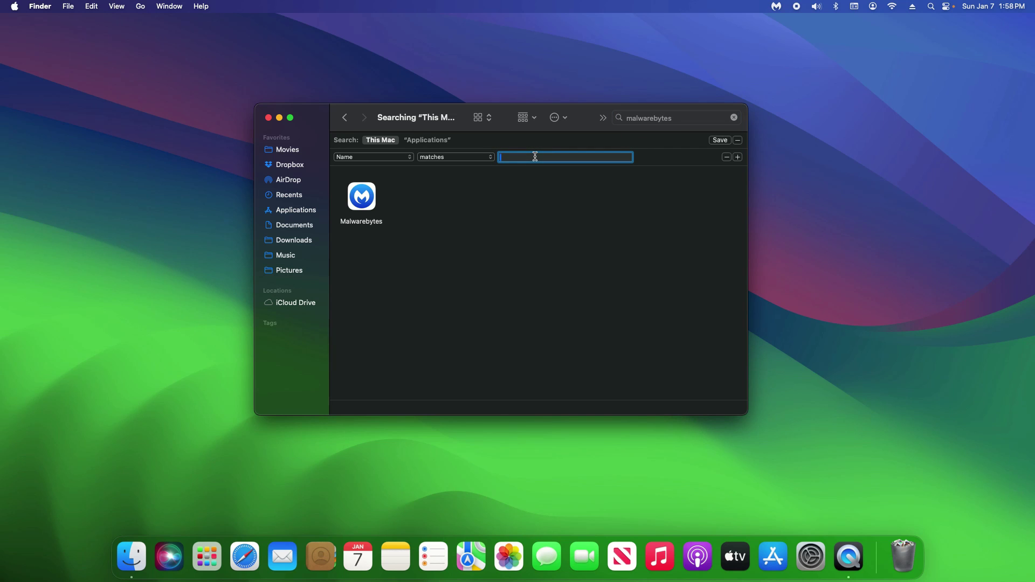
pyautogui.write('malwarebytes')
# Step: Add a System files 'are included' condition and select all seven results
pyautogui.click(738, 157)
pyautogui.click(372, 175)
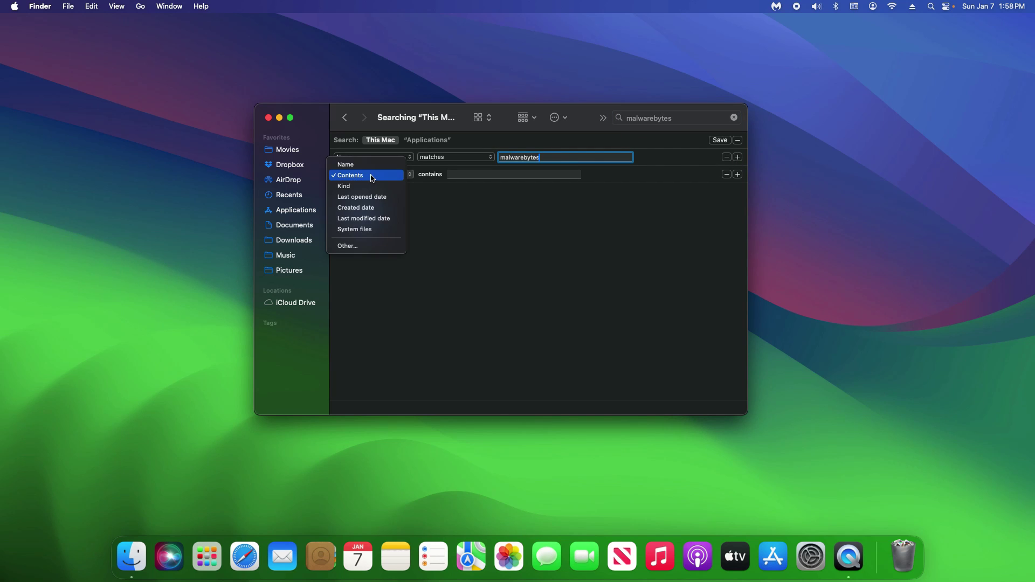
pyautogui.click(357, 232)
pyautogui.click(456, 174)
pyautogui.click(439, 175)
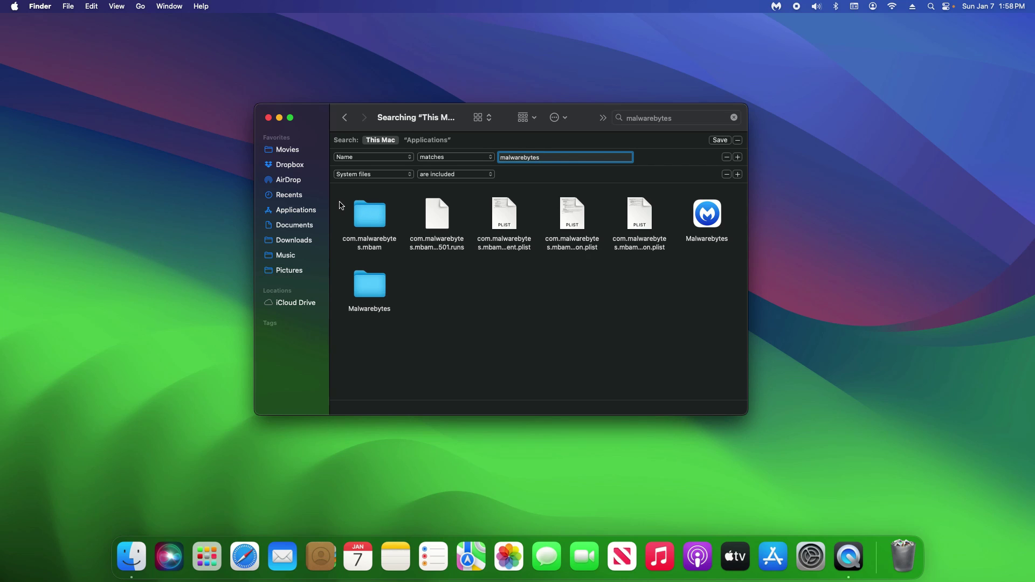
pyautogui.moveTo(340, 203); pyautogui.dragTo(720, 326)
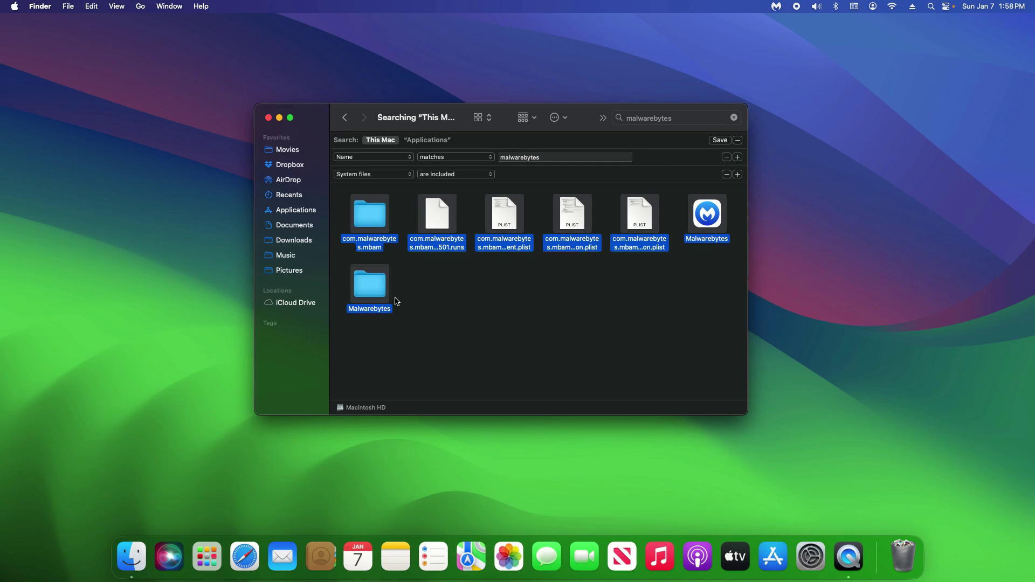
# Step: Drag all Malwarebytes items to the Trash and permanently empty it
pyautogui.moveTo(379, 291); pyautogui.dragTo(905, 561)
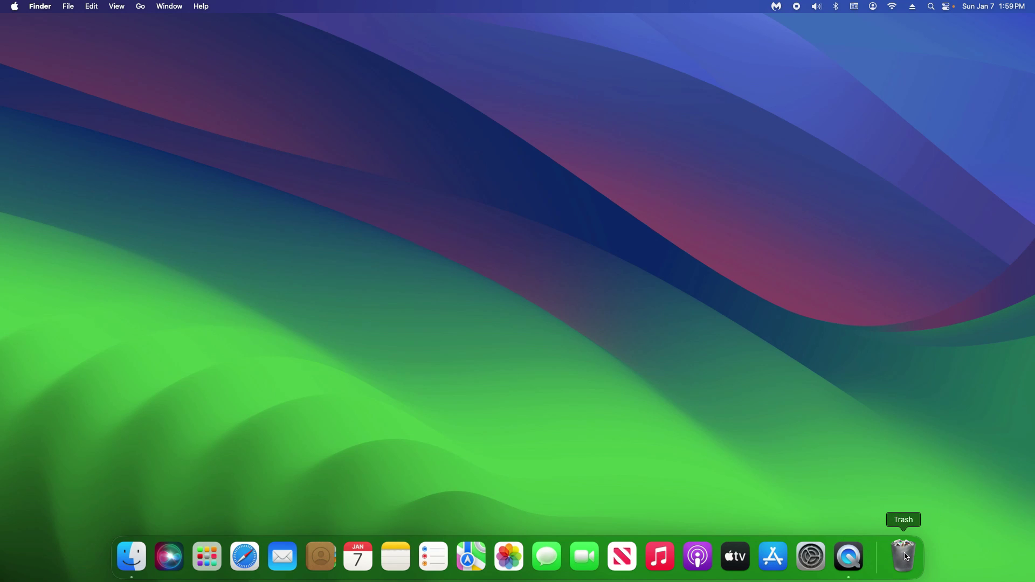
pyautogui.click(906, 557)
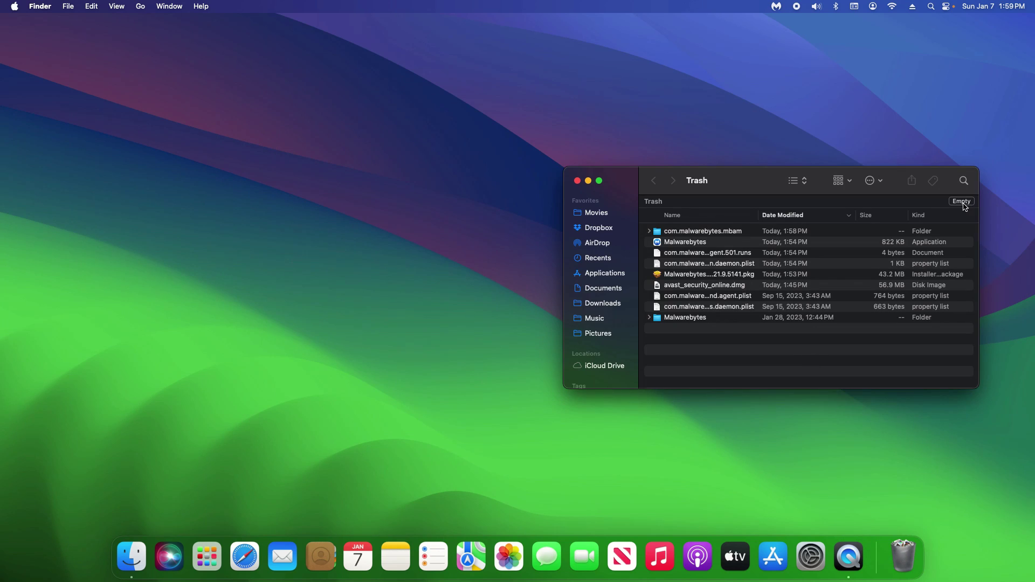
pyautogui.click(962, 202)
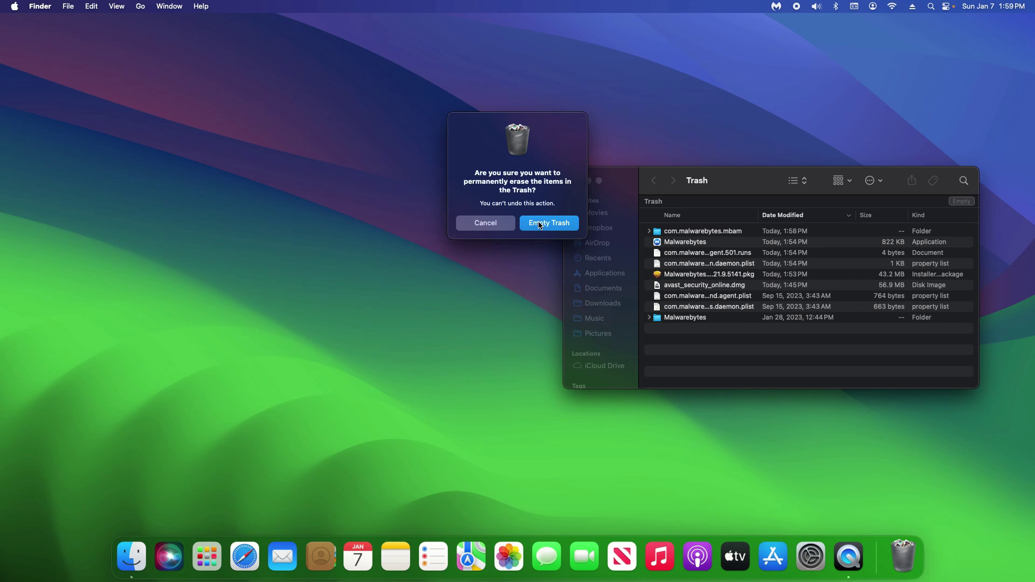
pyautogui.click(549, 223)
pyautogui.click(15, 8)
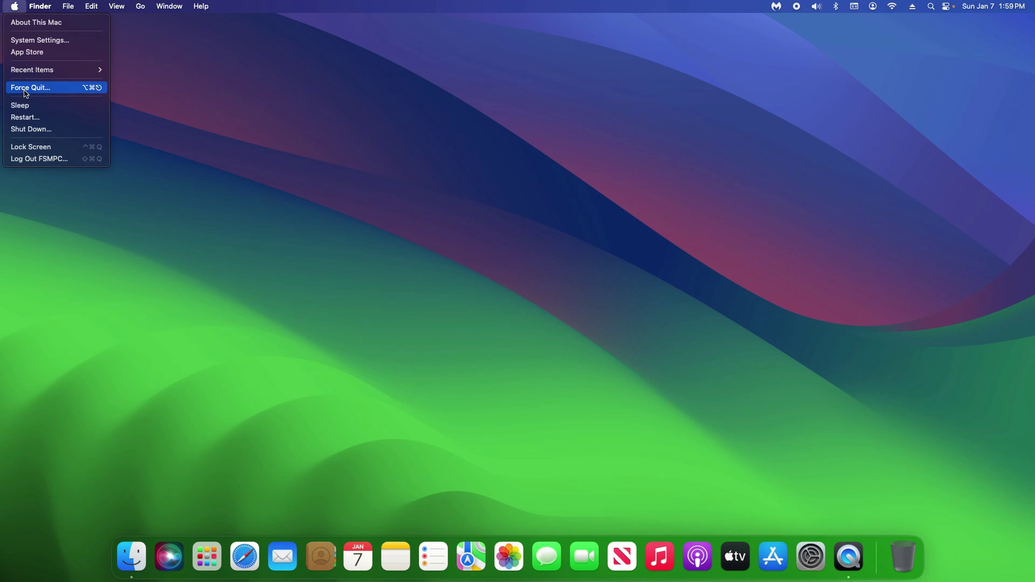
# Step: Restart the Mac from the Apple menu's Restart… command
pyautogui.click(22, 121)
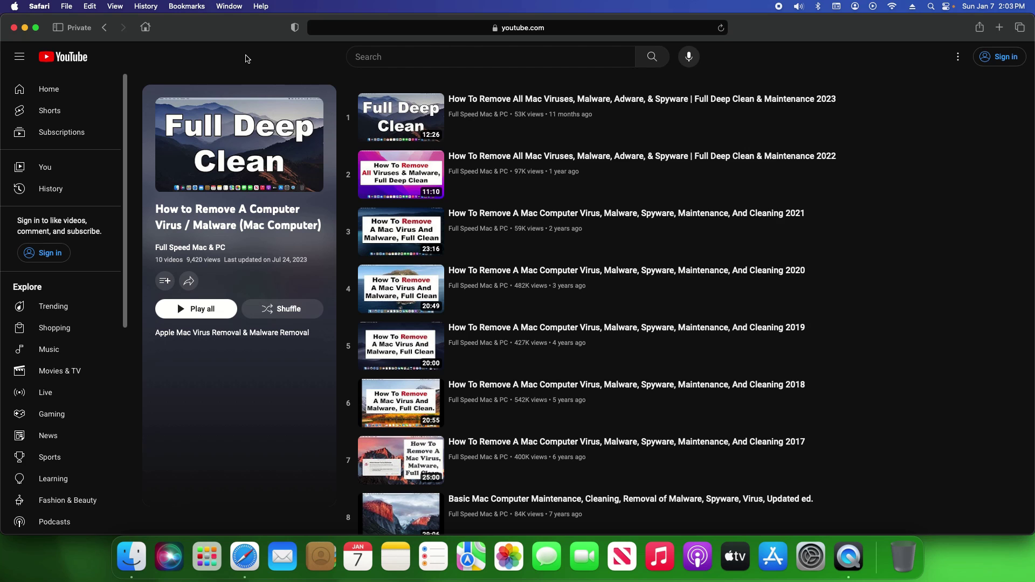
# Step: Hide Safari with Cmd+H so the empty desktop shows with Finder frontmost
pyautogui.press('super+h')
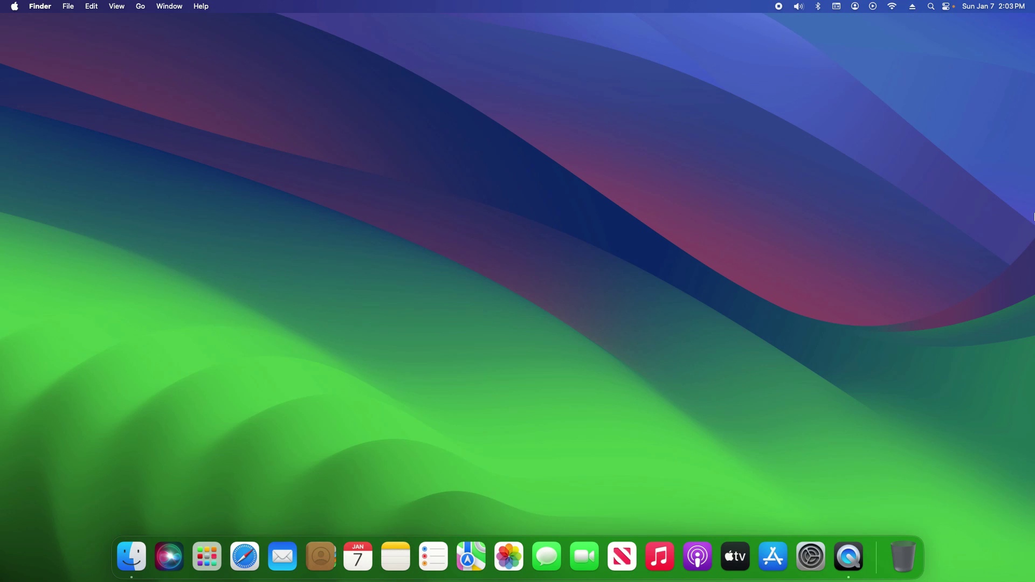